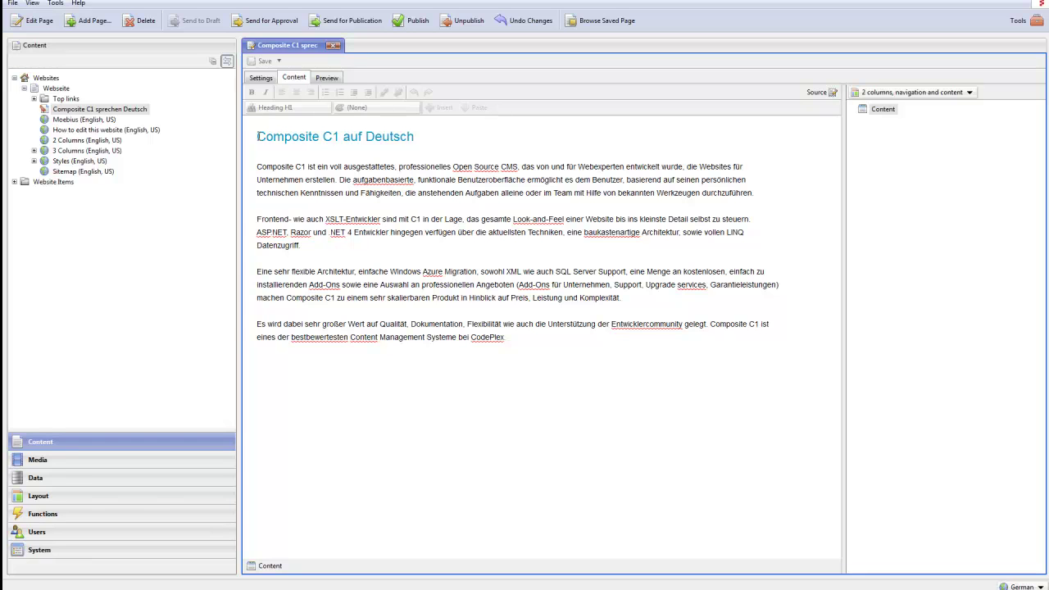
{"action": "left_click", "coordinate": [342, 139]}
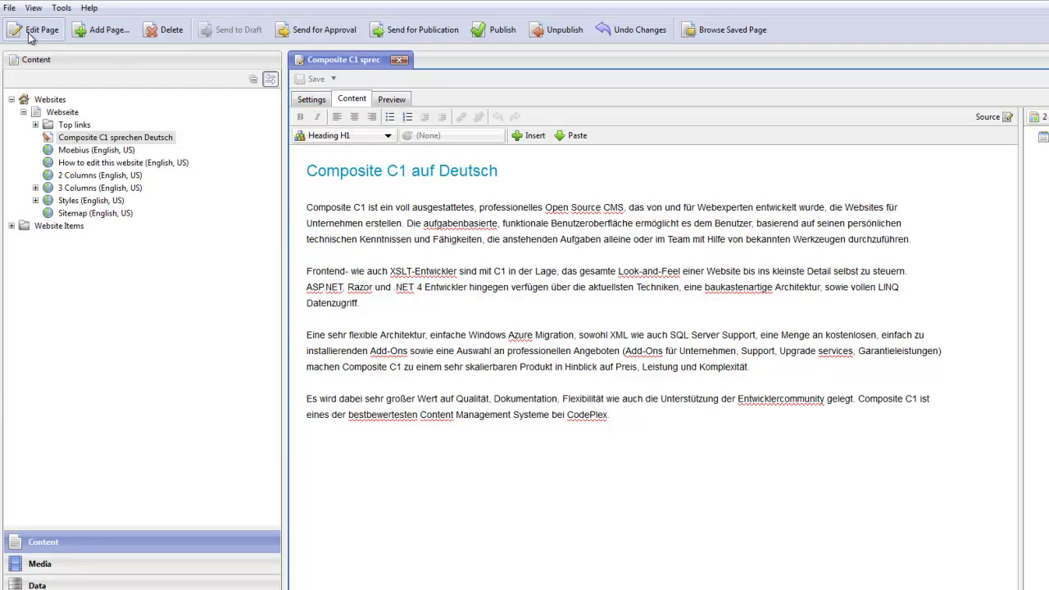
{"action": "left_click", "coordinate": [75, 60]}
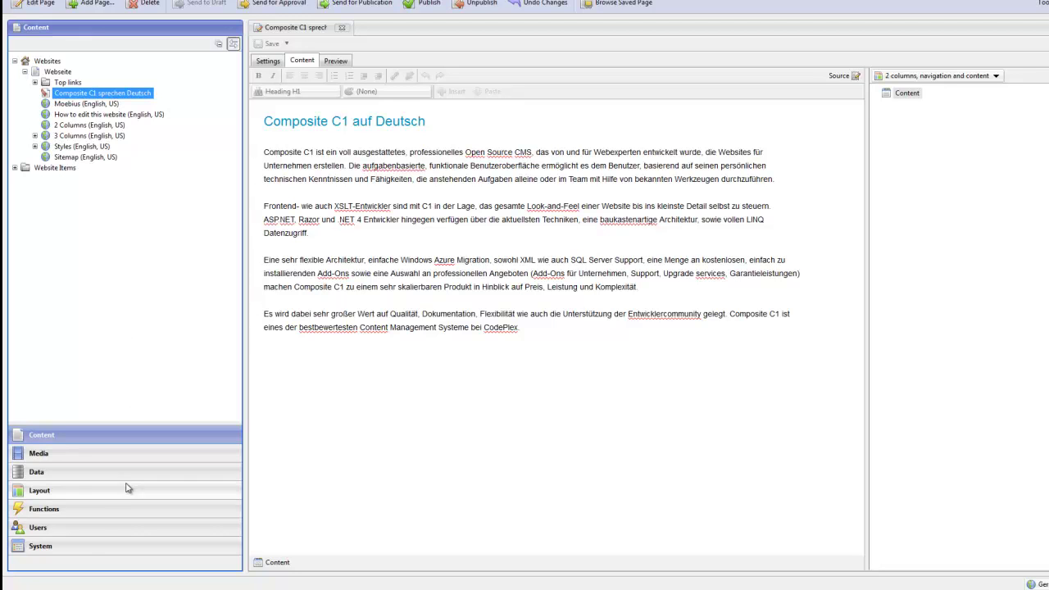
Step: In the System perspective, open the package info of Composite.Localization.C1Console.German from the available Composite.Localization packages
{"action": "left_click", "coordinate": [90, 549]}
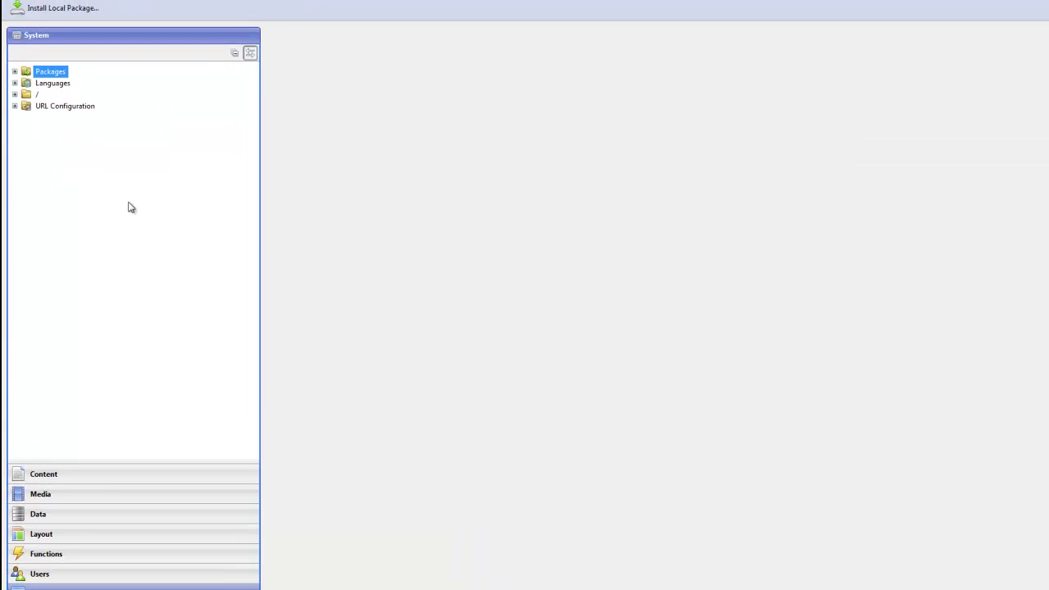
{"action": "double_click", "coordinate": [54, 85]}
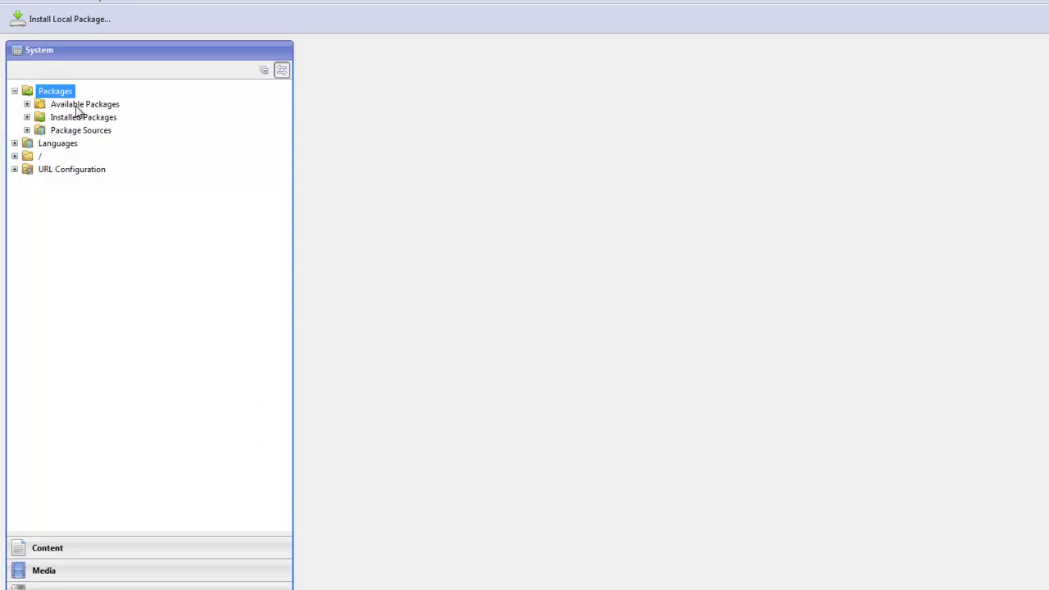
{"action": "double_click", "coordinate": [84, 104]}
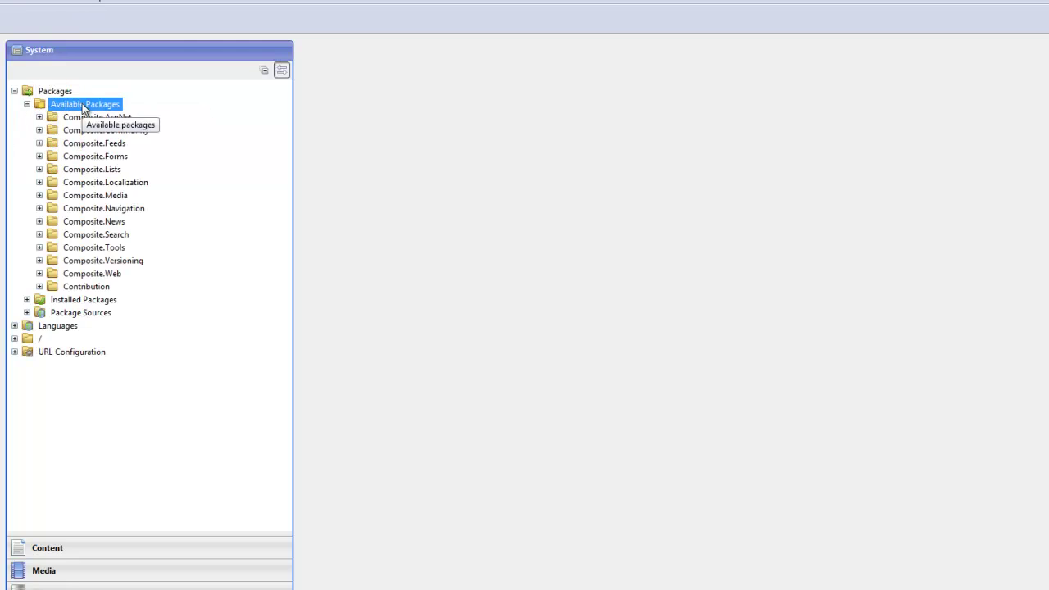
{"action": "double_click", "coordinate": [117, 182]}
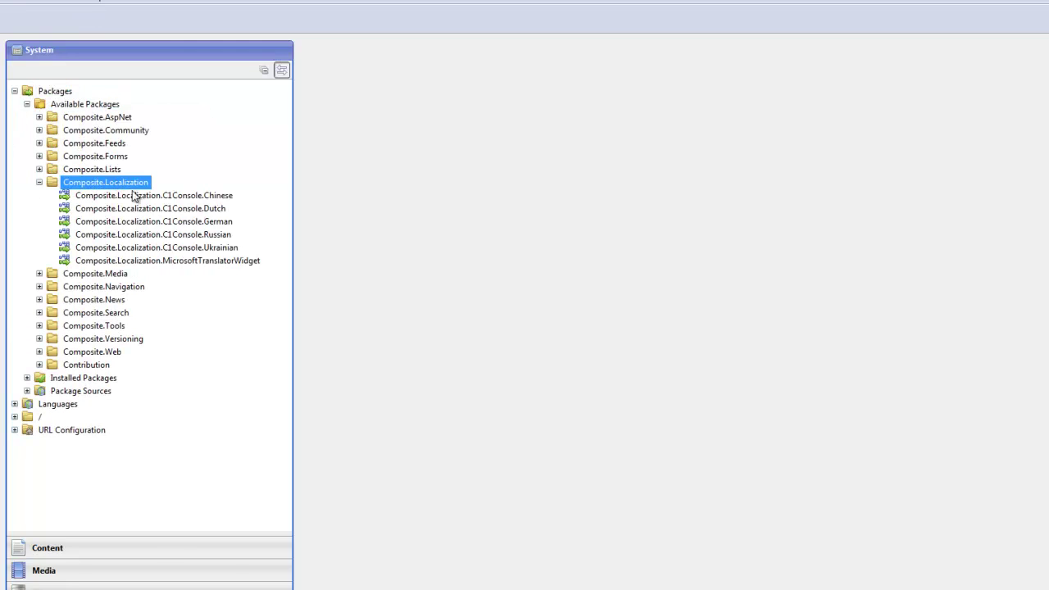
{"action": "left_click", "coordinate": [180, 226]}
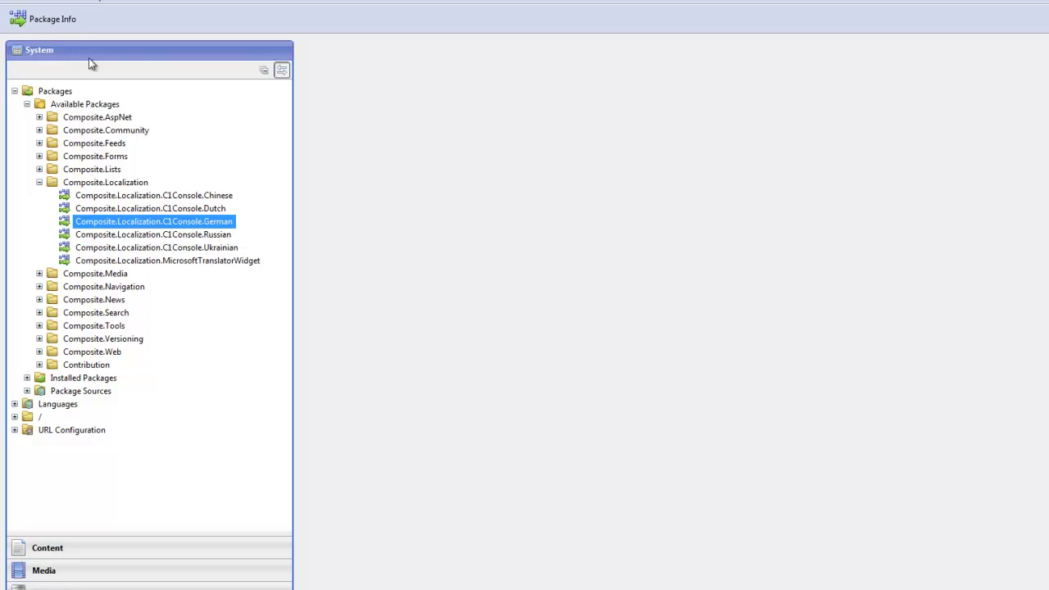
{"action": "left_click", "coordinate": [66, 22]}
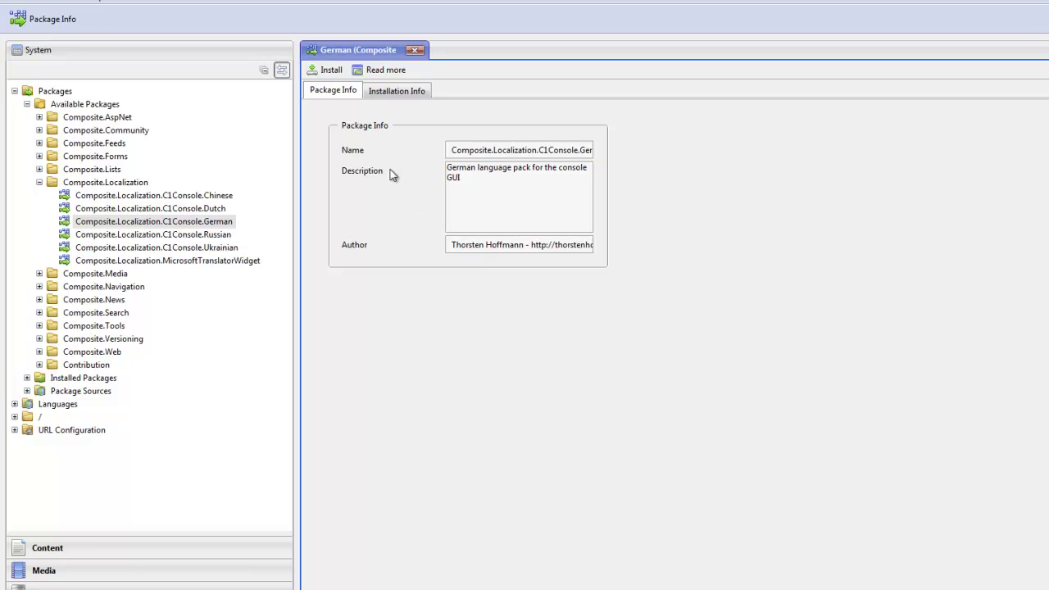
Step: Install the German language package, accepting the license agreement and completing the installation wizard
{"action": "left_click", "coordinate": [331, 72]}
{"action": "left_click", "coordinate": [591, 425]}
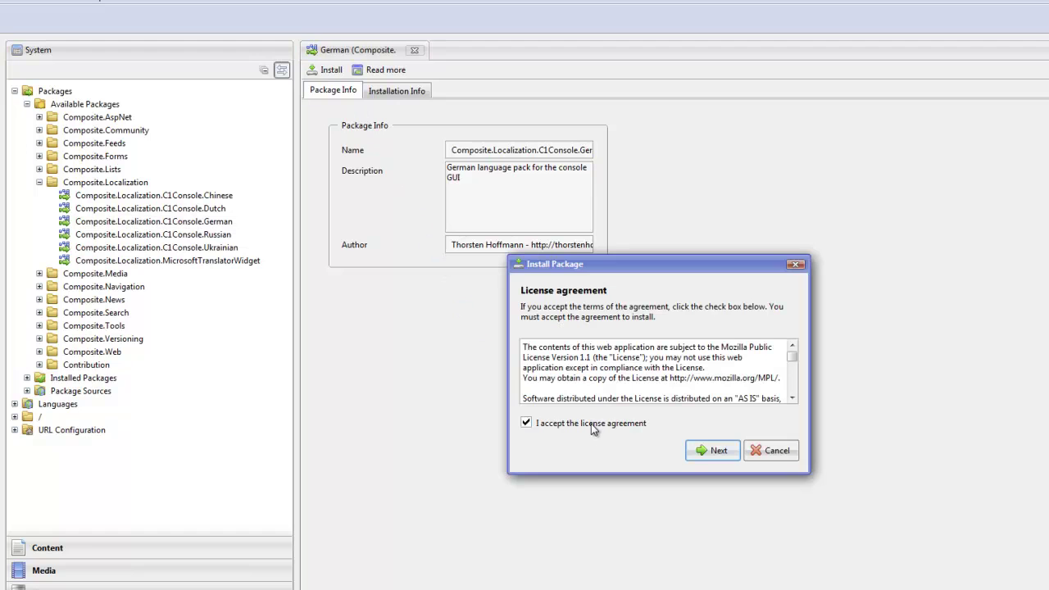
{"action": "left_click", "coordinate": [703, 450]}
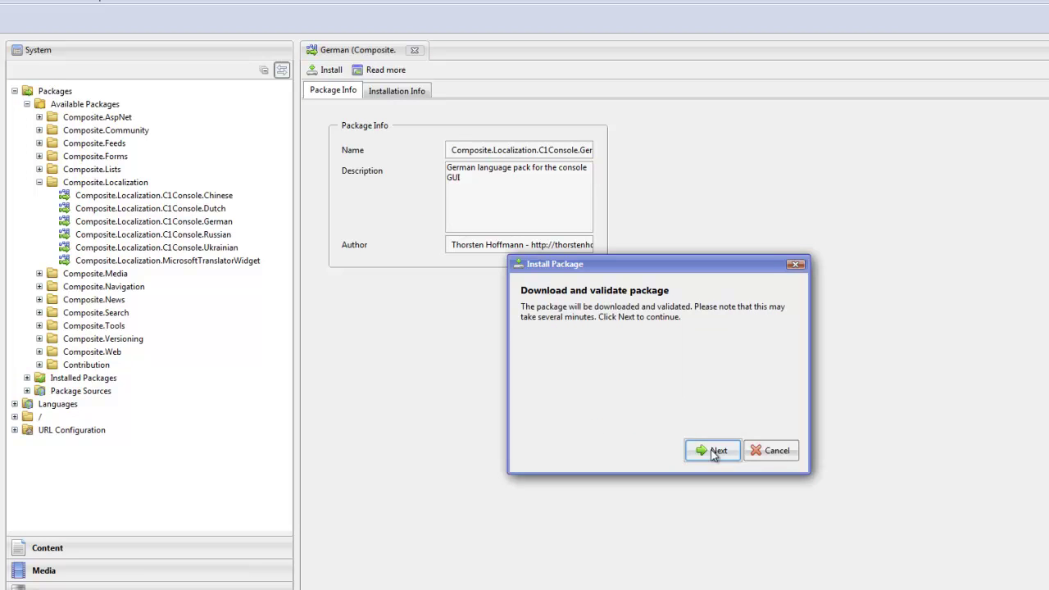
{"action": "left_click", "coordinate": [713, 451]}
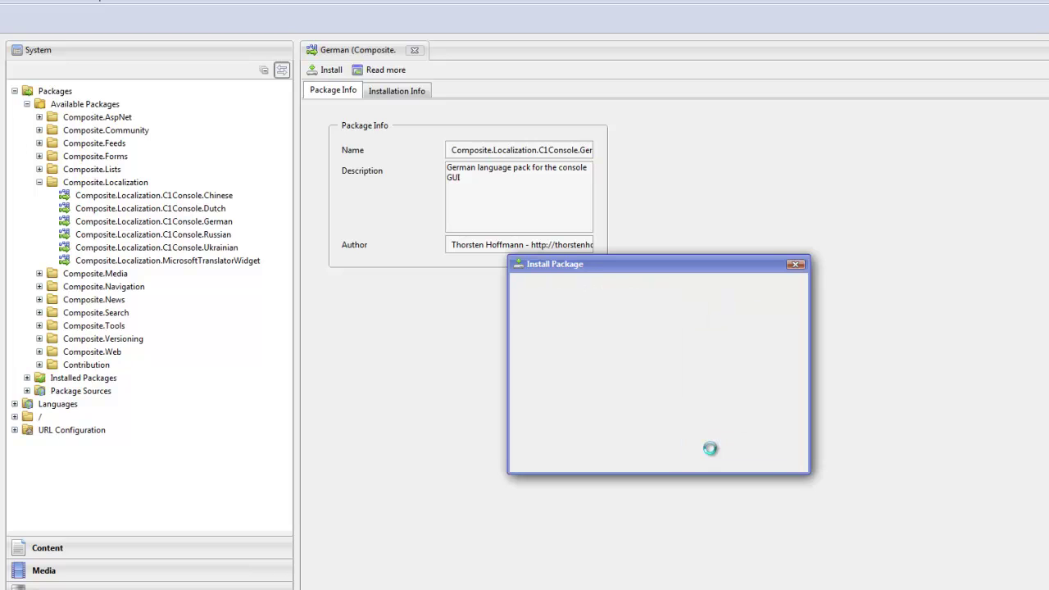
{"action": "left_click", "coordinate": [712, 451]}
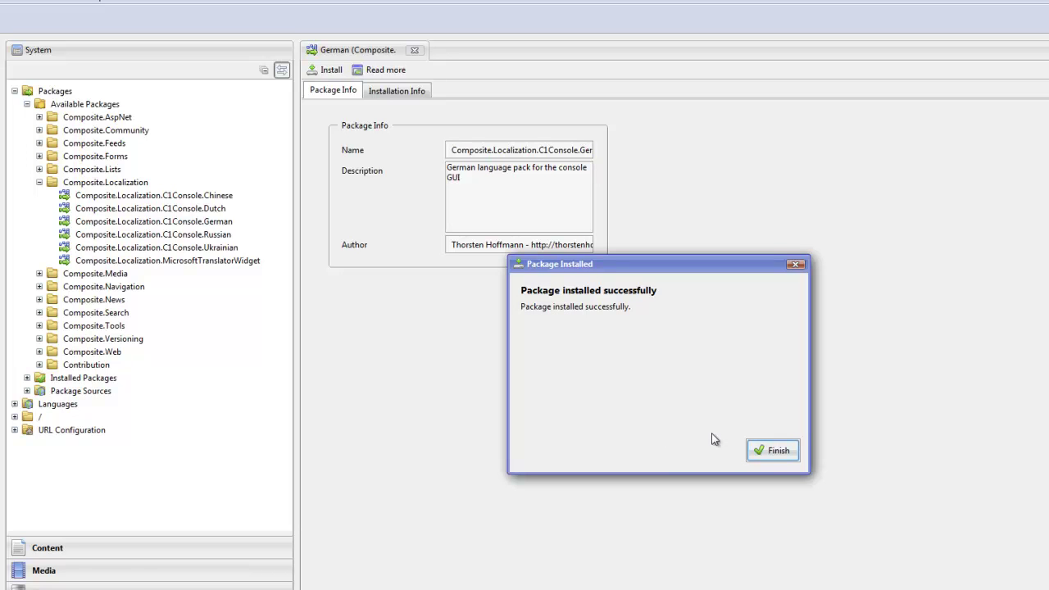
{"action": "left_click", "coordinate": [763, 451]}
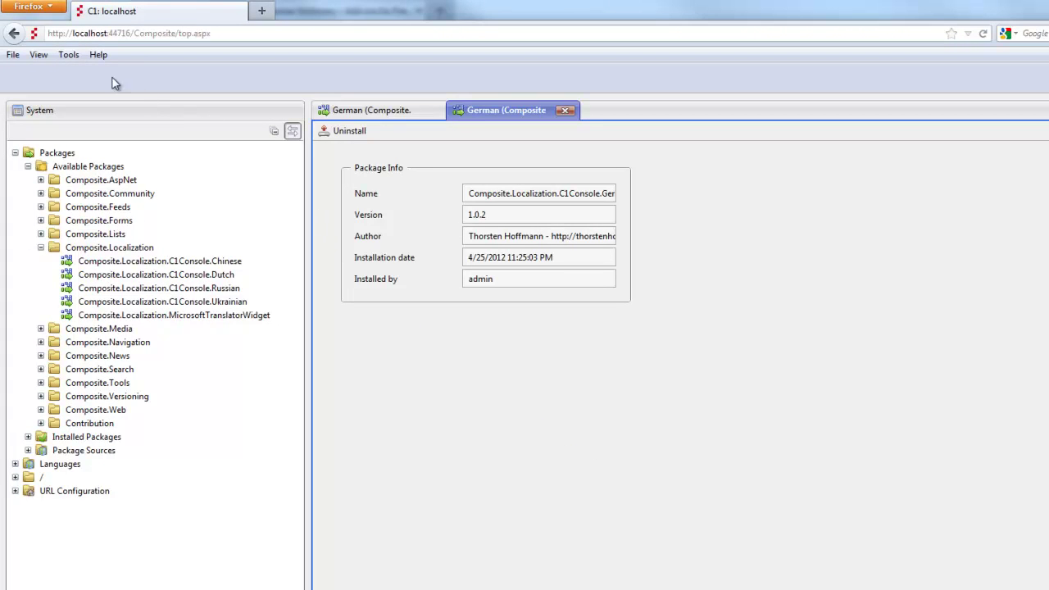
Step: Open the regional and language settings and set the regional settings to German
{"action": "left_click", "coordinate": [71, 57]}
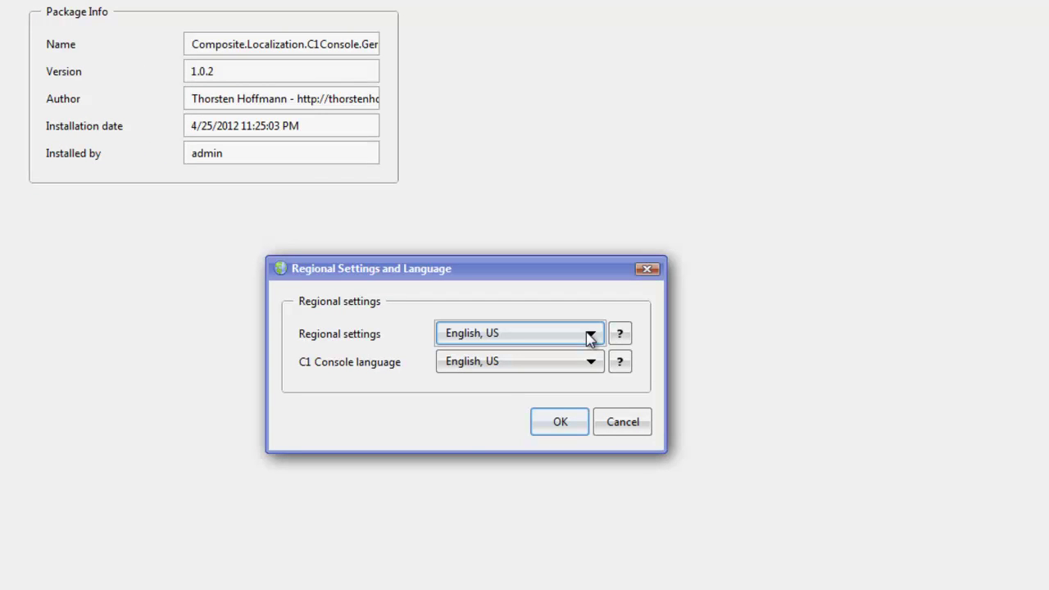
{"action": "left_click", "coordinate": [590, 336]}
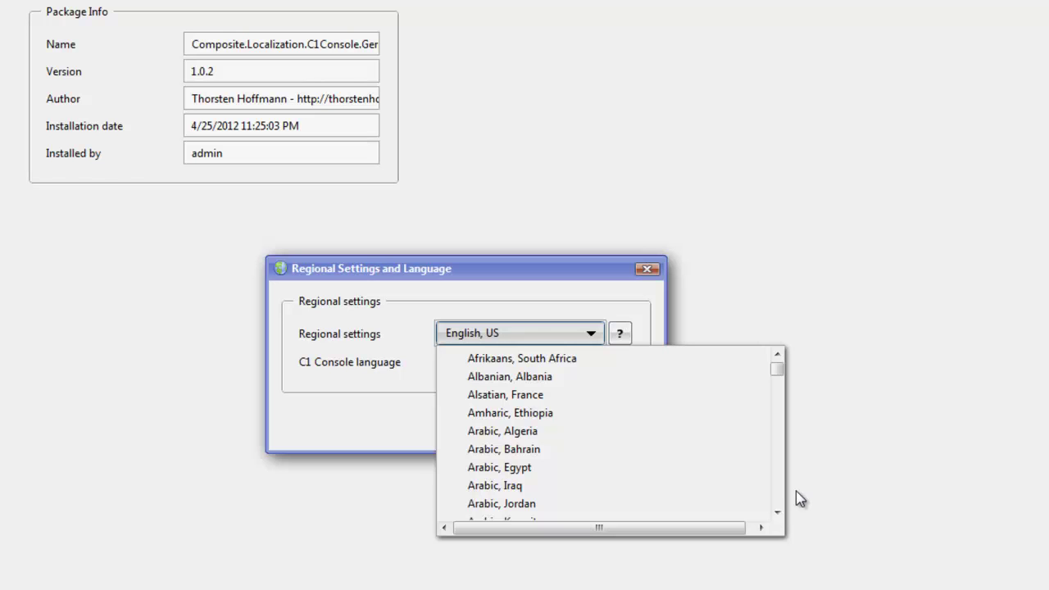
{"action": "scroll", "coordinate": [780, 497], "scroll_direction": "down", "scroll_amount": 12}
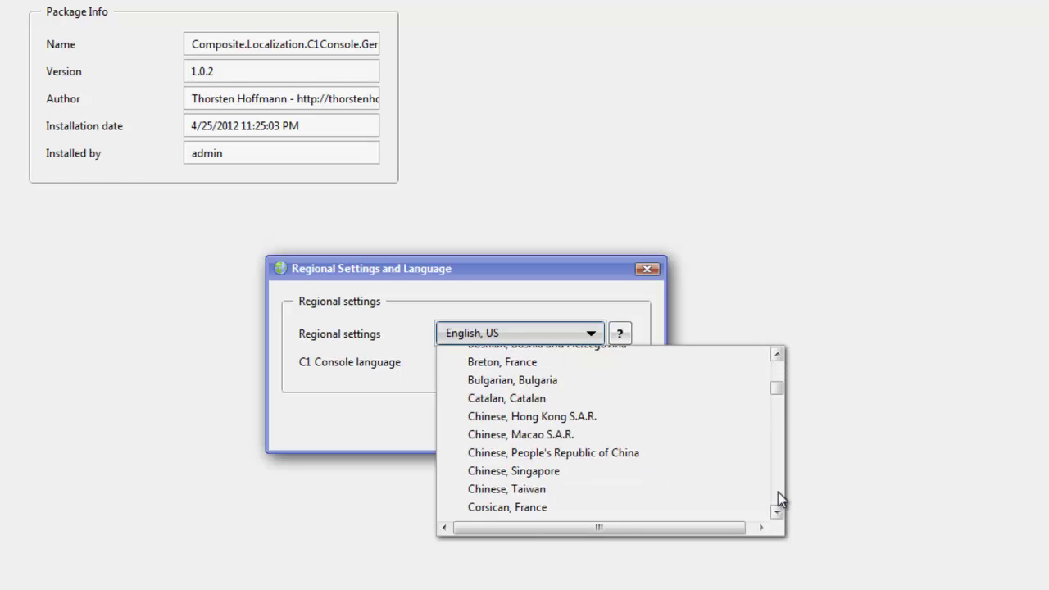
{"action": "scroll", "coordinate": [779, 500], "scroll_direction": "down", "scroll_amount": 8}
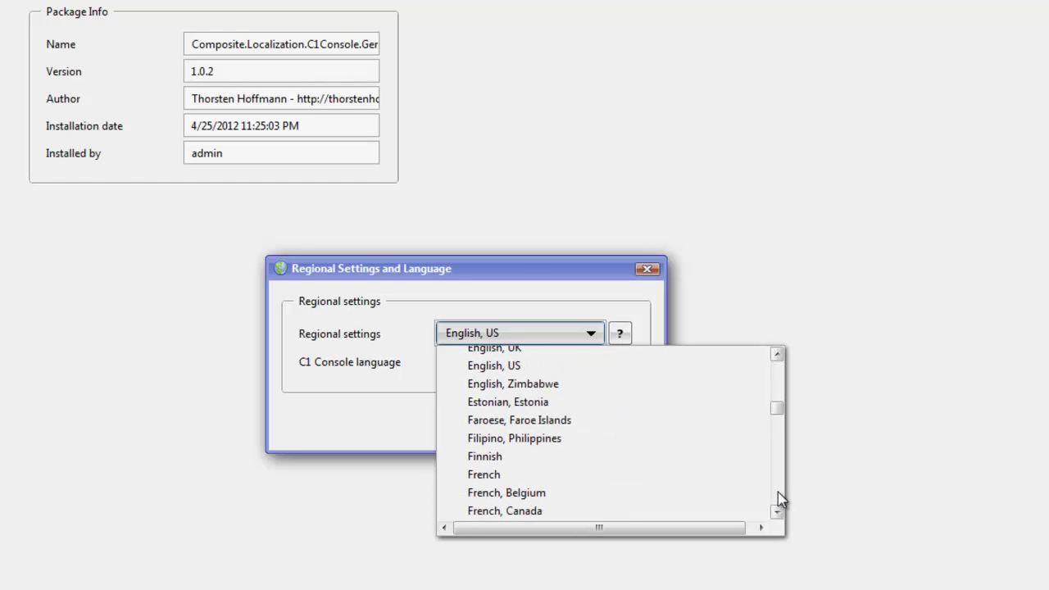
{"action": "scroll", "coordinate": [779, 500], "scroll_direction": "down", "scroll_amount": 3}
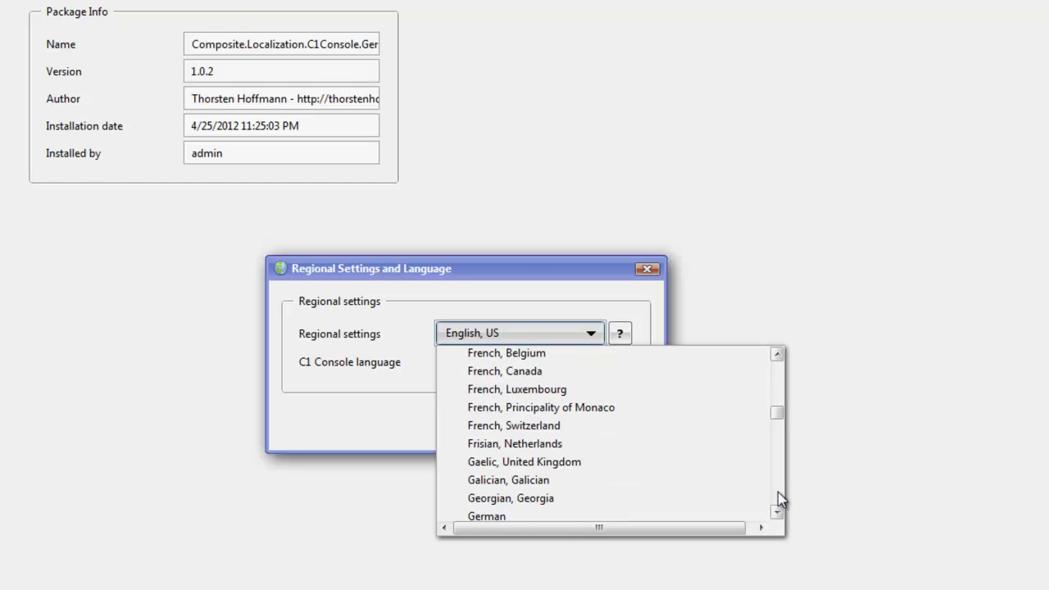
{"action": "left_click", "coordinate": [629, 517]}
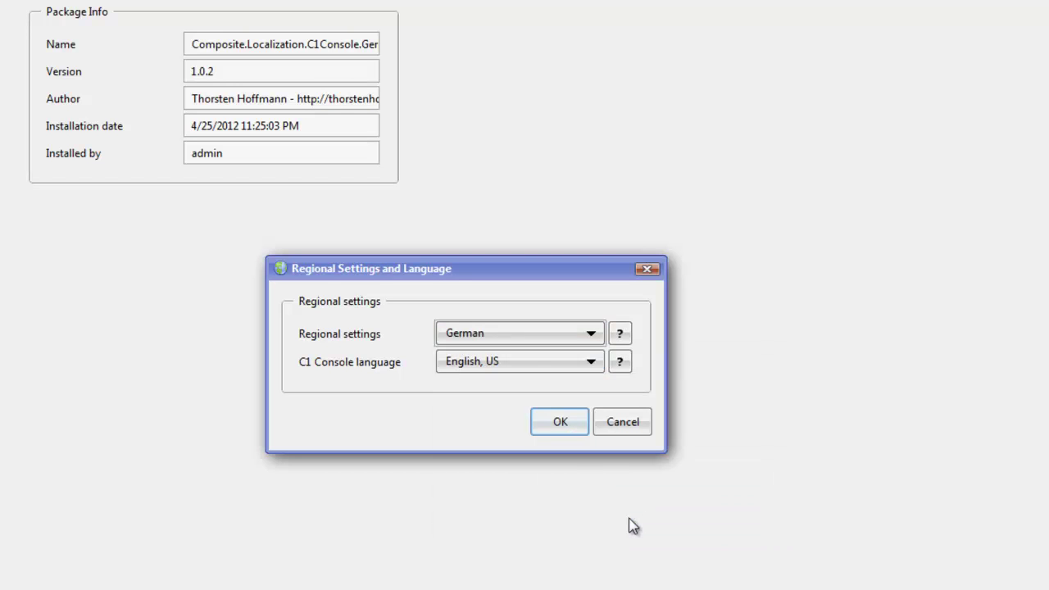
Step: Set the C1 Console language to German and apply the settings, confirming the application restart
{"action": "left_click", "coordinate": [546, 366]}
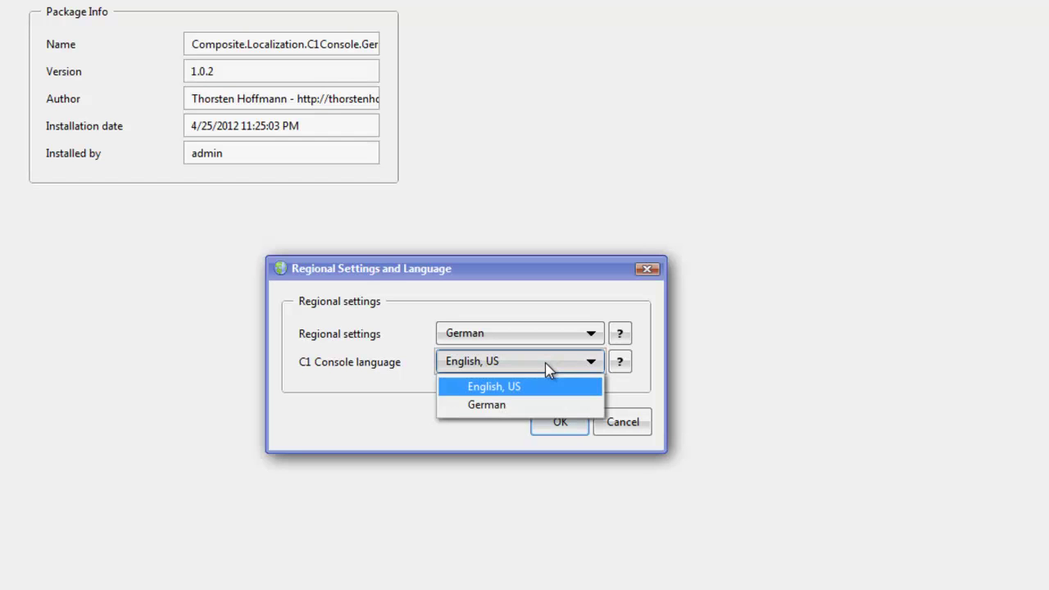
{"action": "left_click", "coordinate": [509, 406]}
{"action": "left_click", "coordinate": [568, 422]}
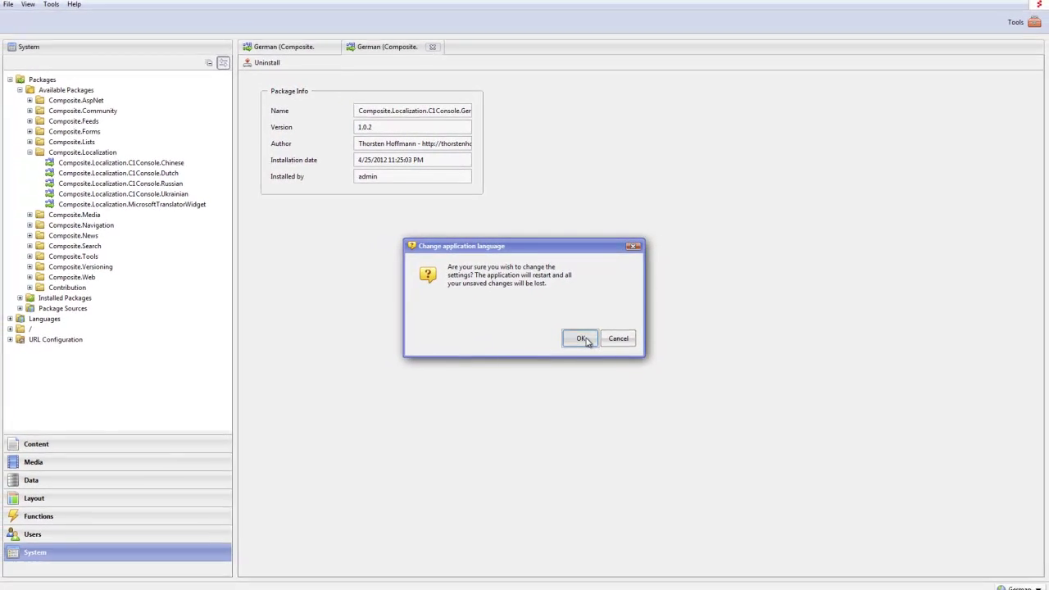
{"action": "left_click", "coordinate": [580, 339]}
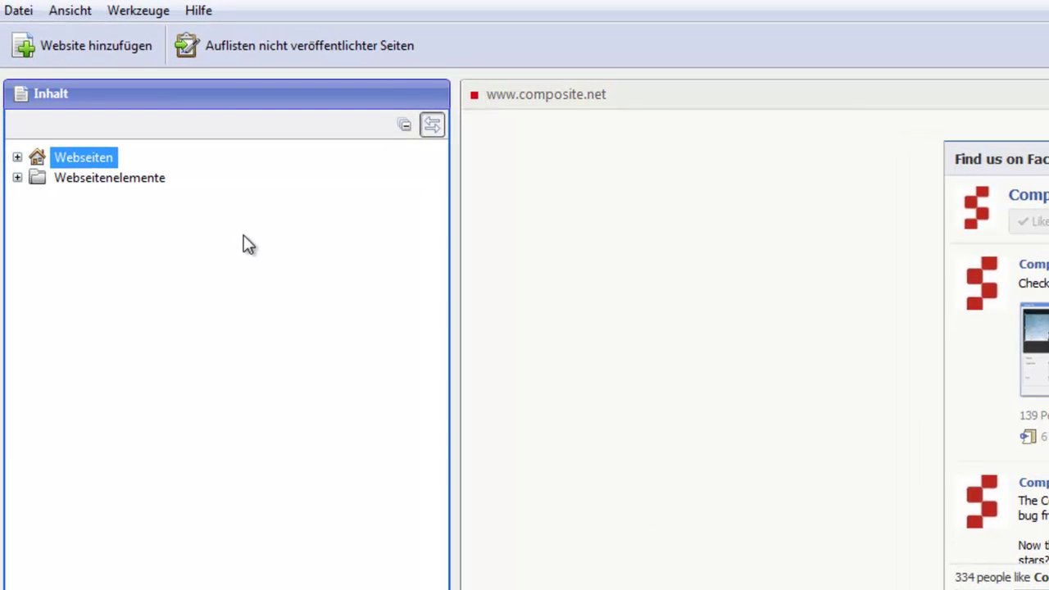
Step: Expand Webseiten and Webseite in the content tree and open the page "Composite C1 sprechen Deutsch" for editing
{"action": "double_click", "coordinate": [85, 155]}
{"action": "left_click", "coordinate": [121, 11]}
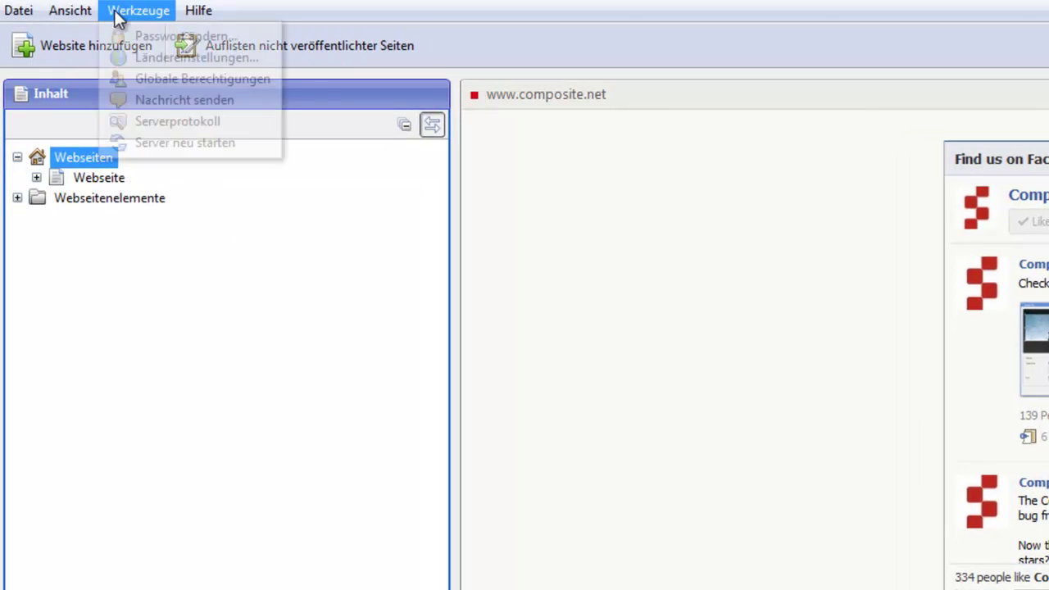
{"action": "double_click", "coordinate": [109, 177]}
{"action": "right_click", "coordinate": [143, 223]}
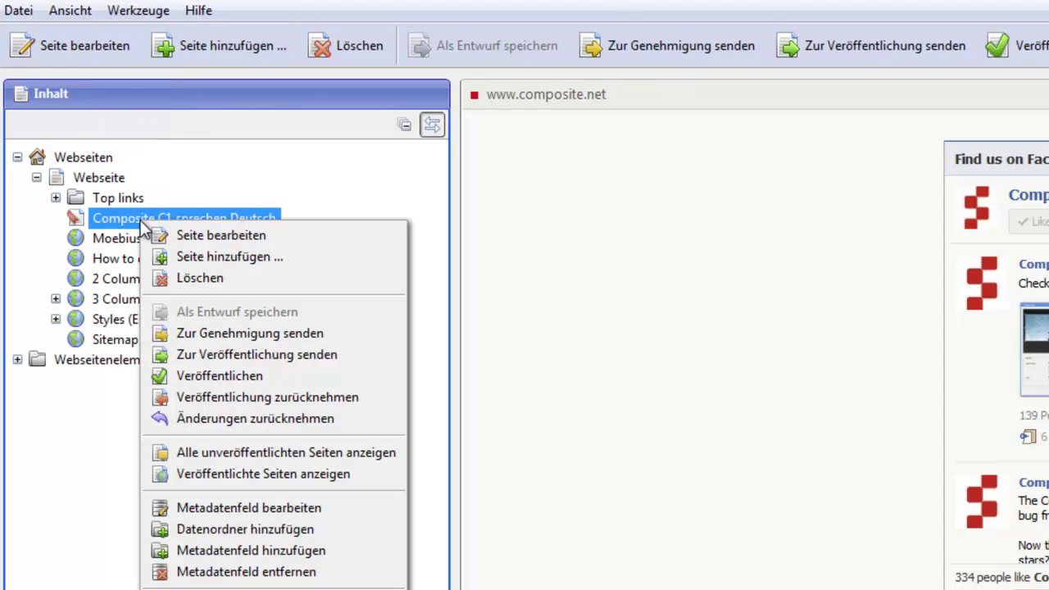
{"action": "left_click", "coordinate": [252, 235]}
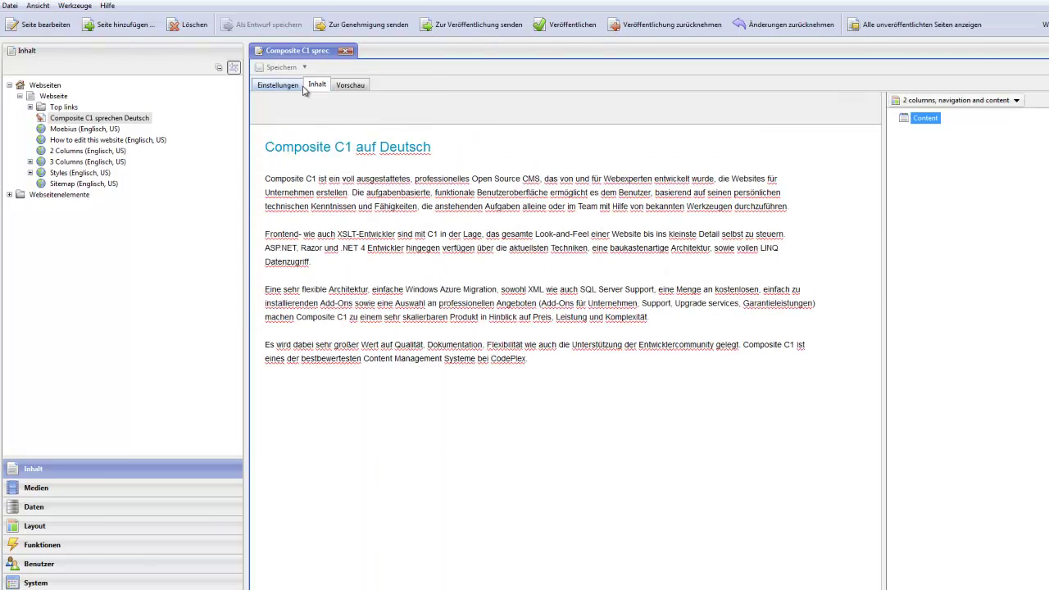
Step: Examine the page's settings, including the Beschreibung help text and the Veröffentlichungsdatum calendar, and return to the page content
{"action": "left_click", "coordinate": [293, 88]}
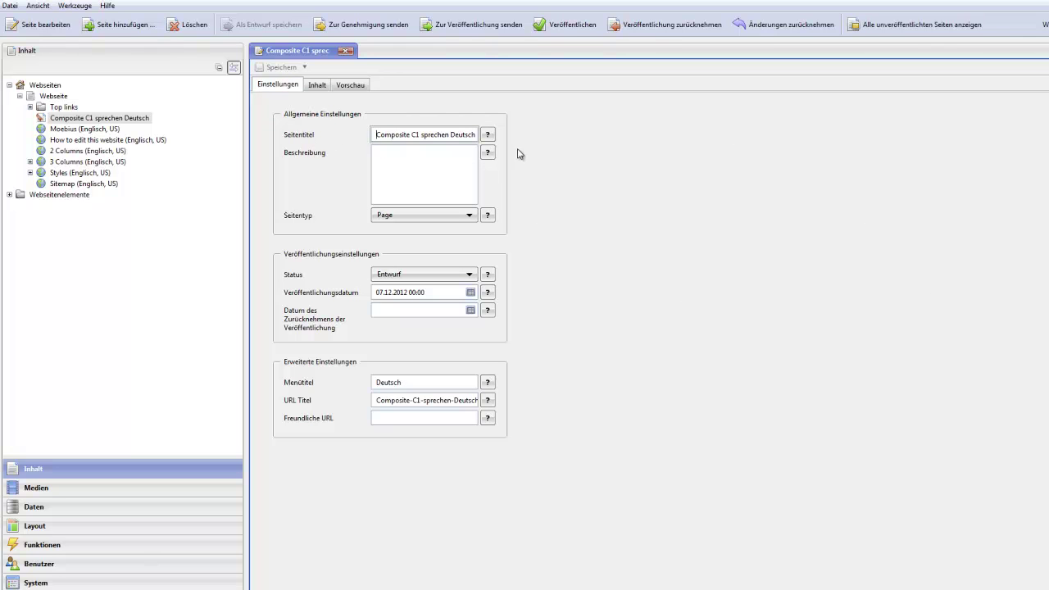
{"action": "left_click", "coordinate": [492, 154]}
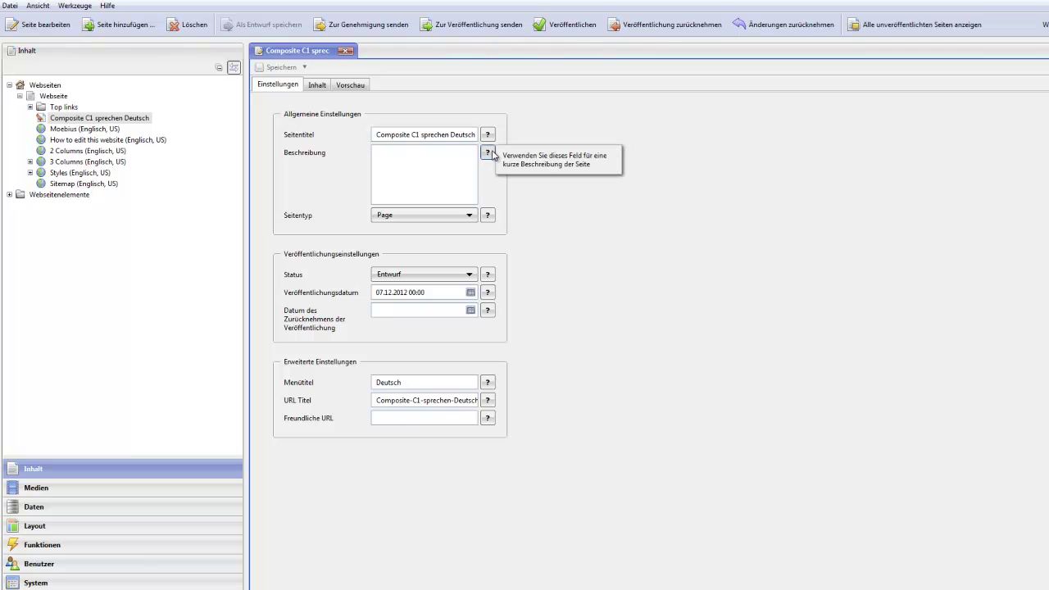
{"action": "left_click", "coordinate": [471, 293]}
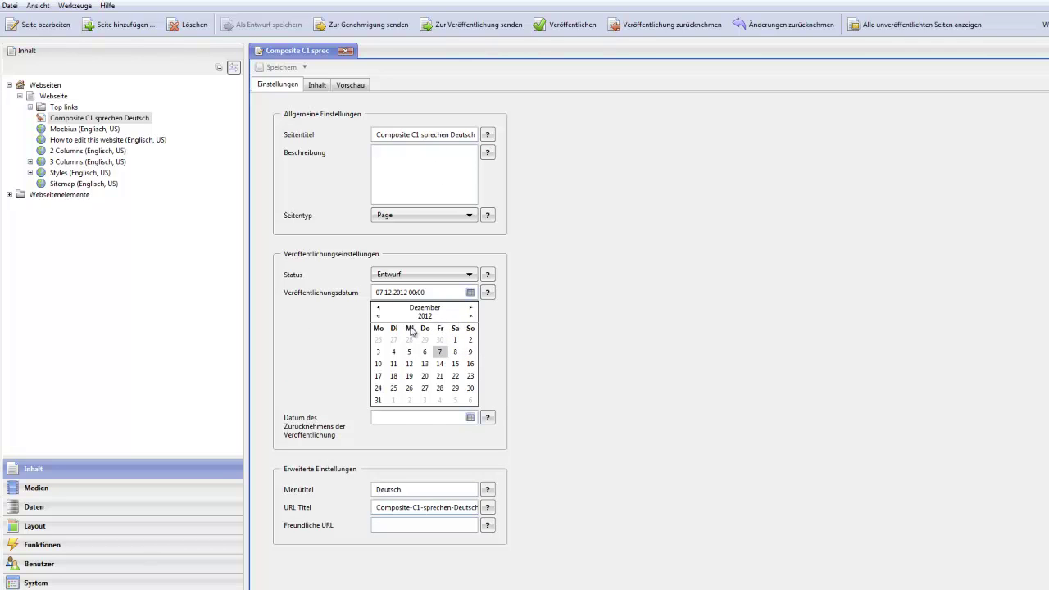
{"action": "left_click", "coordinate": [471, 292]}
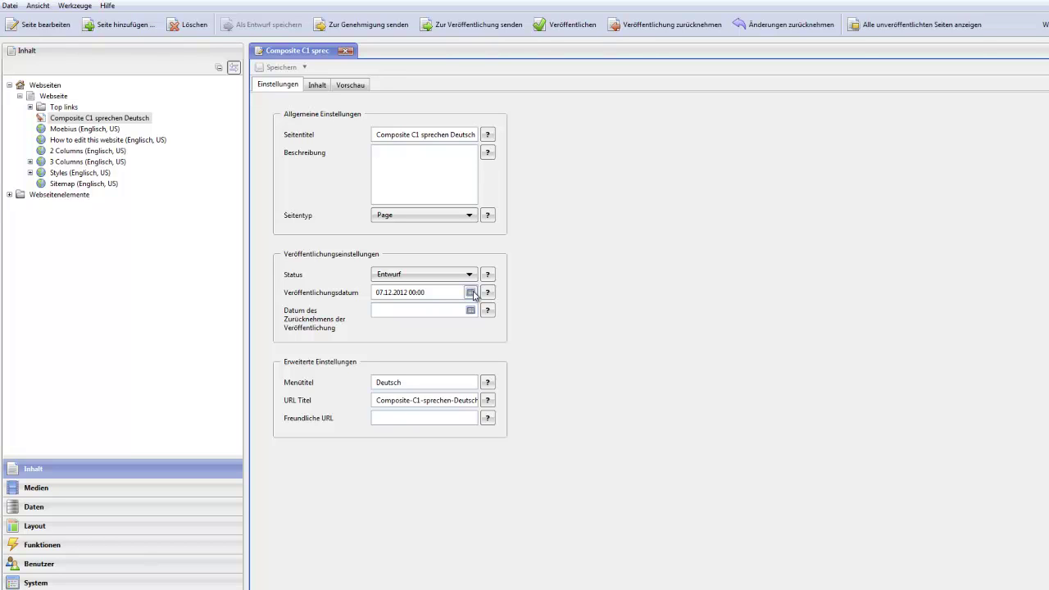
{"action": "left_click", "coordinate": [317, 86]}
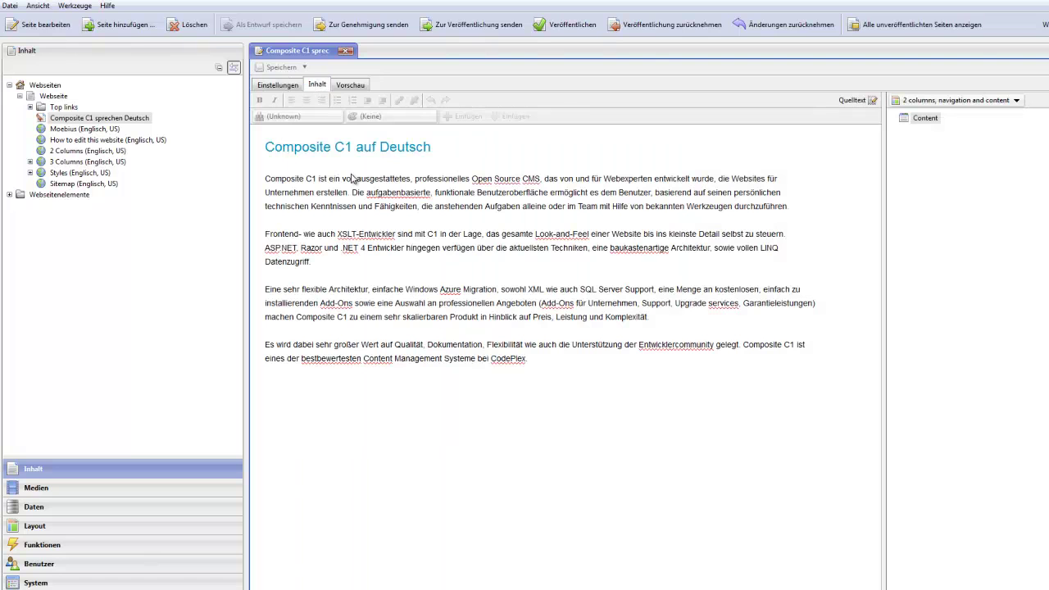